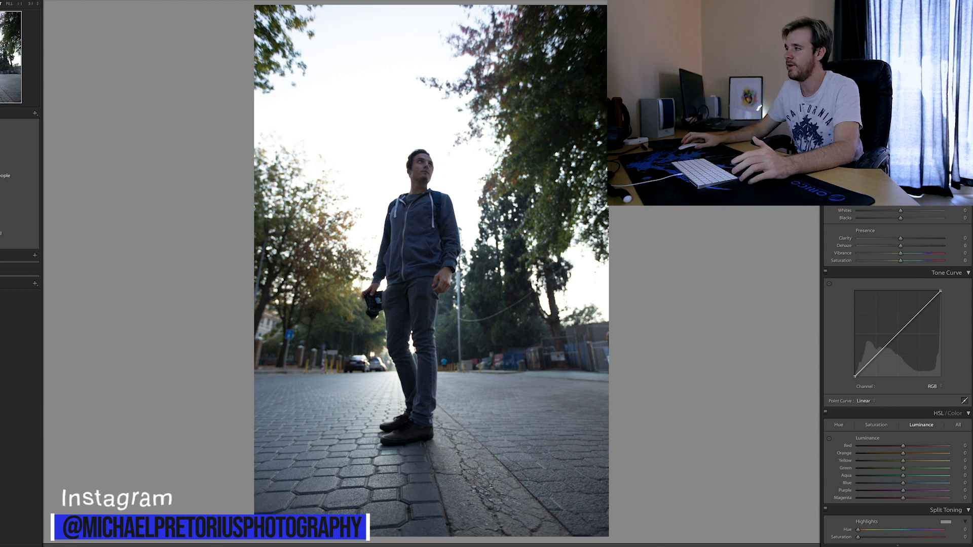
Try shifting the red and orange hues in the HSL settings, resetting each one to 0.
{"action": "left_click", "coordinate": [703, 242]}
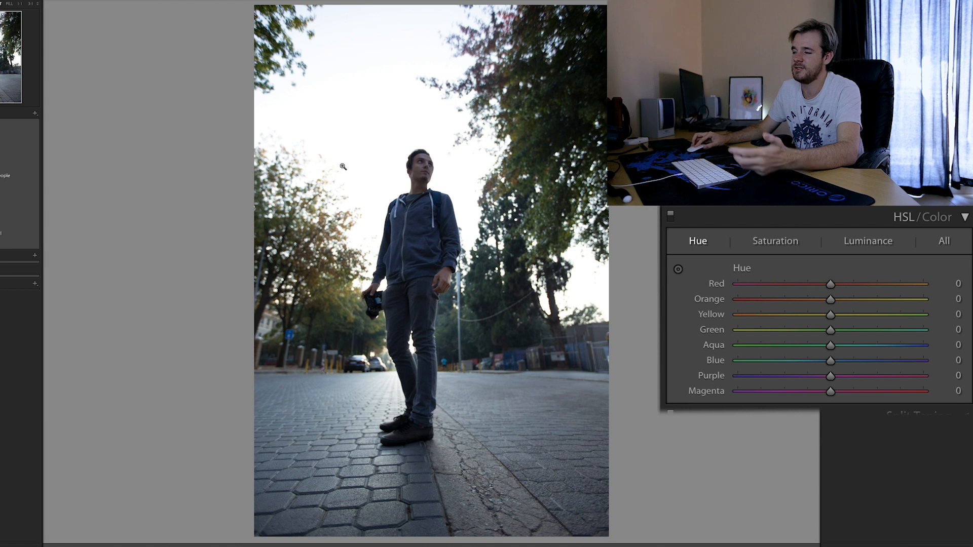
{"action": "mouse_move", "coordinate": [830, 286]}
{"action": "left_mouse_down"}
{"action": "mouse_move", "coordinate": [736, 282]}
{"action": "mouse_move", "coordinate": [902, 286]}
{"action": "mouse_move", "coordinate": [817, 291]}
{"action": "mouse_move", "coordinate": [823, 285]}
{"action": "left_mouse_up"}
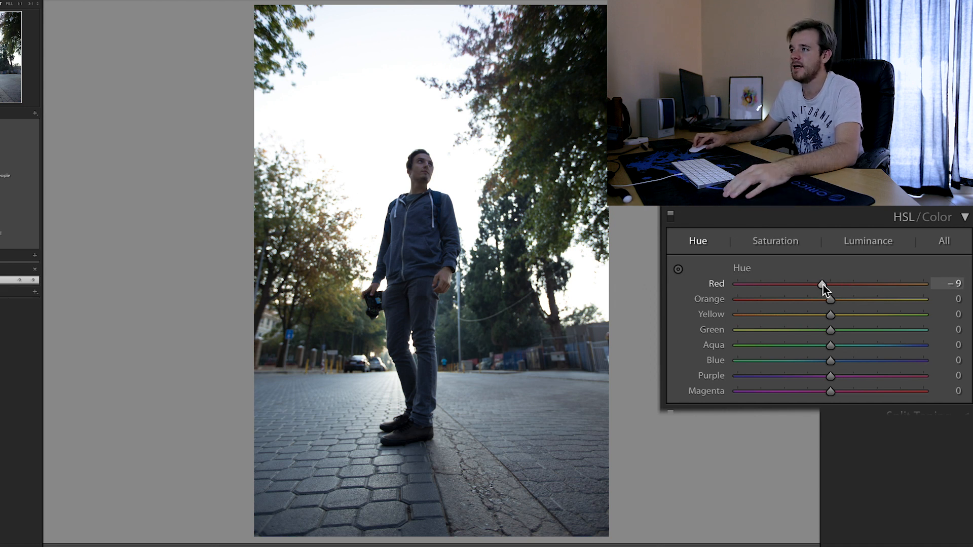
{"action": "double_click", "coordinate": [823, 285]}
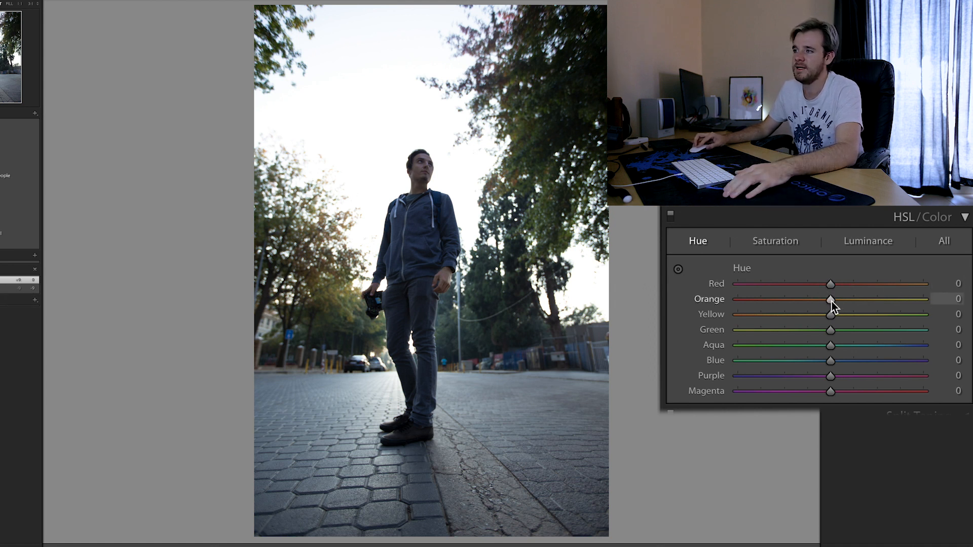
{"action": "left_click_drag", "start_coordinate": [831, 300], "coordinate": [785, 335]}
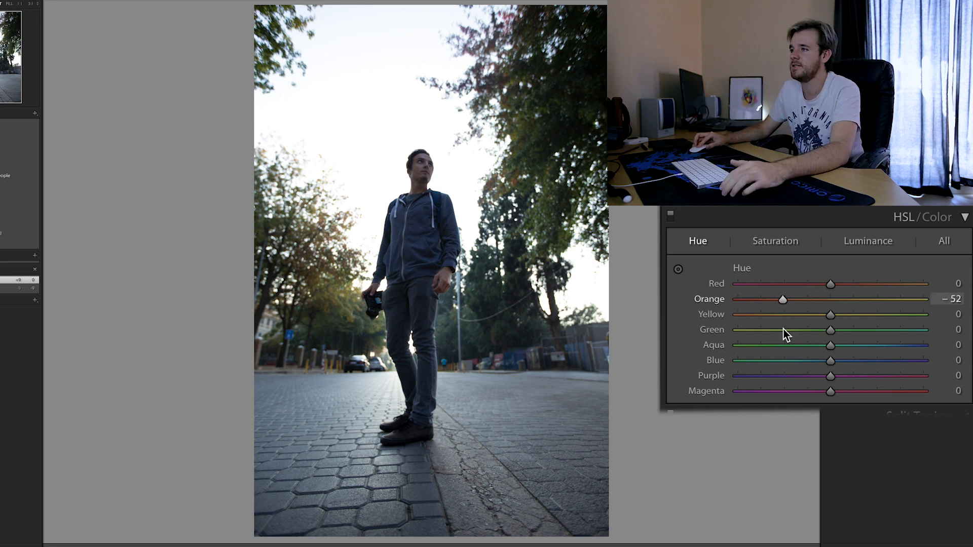
{"action": "left_click_drag", "start_coordinate": [785, 334], "coordinate": [823, 301]}
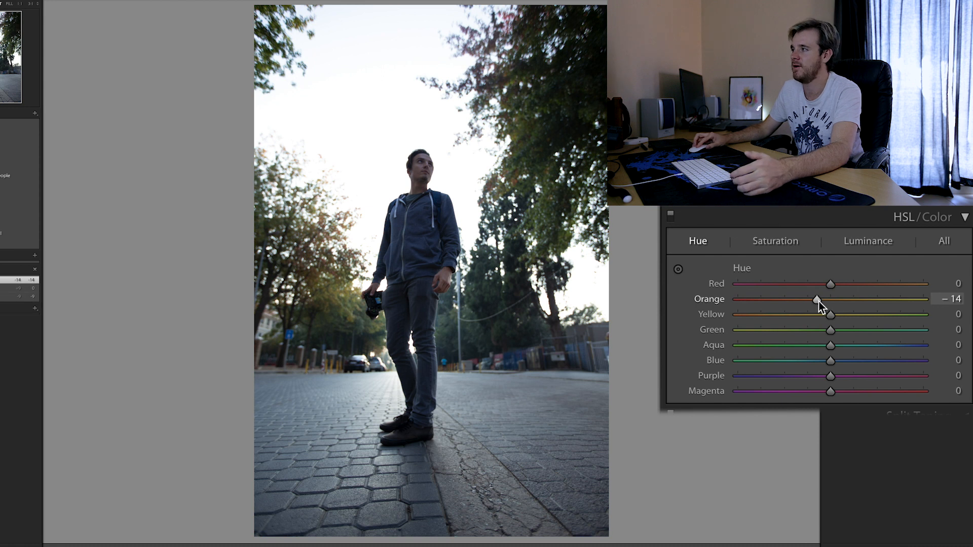
{"action": "double_click", "coordinate": [822, 301]}
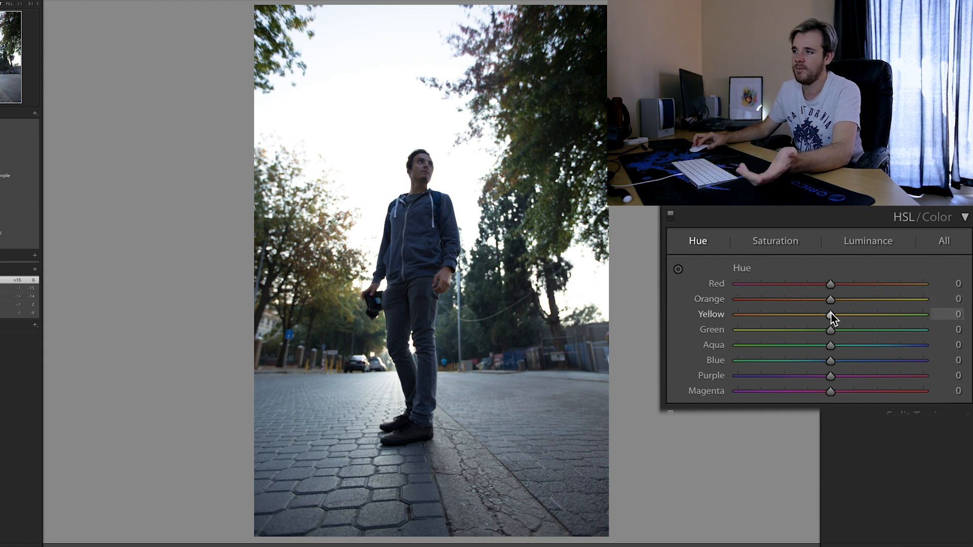
Shift the yellow hue toward orange by setting it to −66.
{"action": "scroll", "coordinate": [832, 313], "scroll_direction": "down", "scroll_amount": 1}
{"action": "left_click_drag", "start_coordinate": [831, 313], "coordinate": [798, 314]}
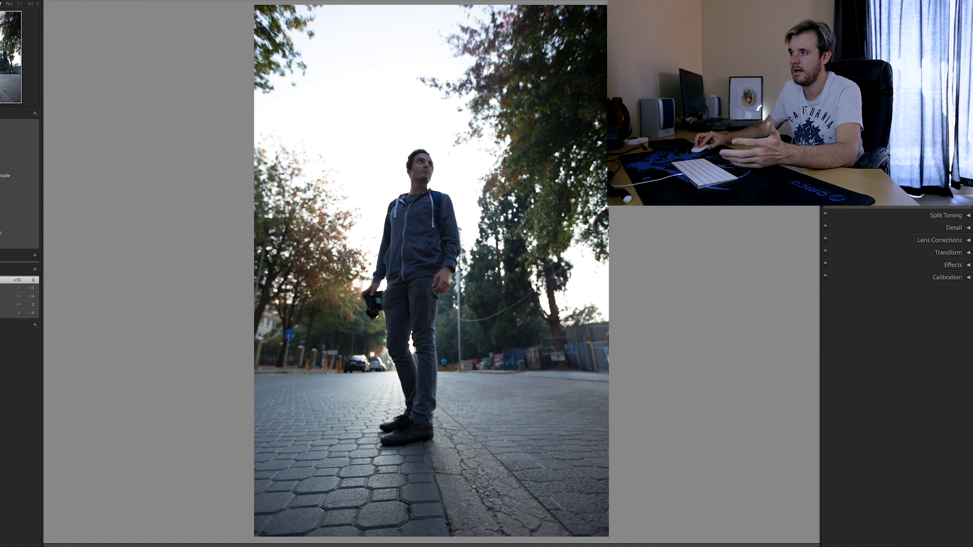
{"action": "left_click_drag", "start_coordinate": [907, 152], "coordinate": [881, 152]}
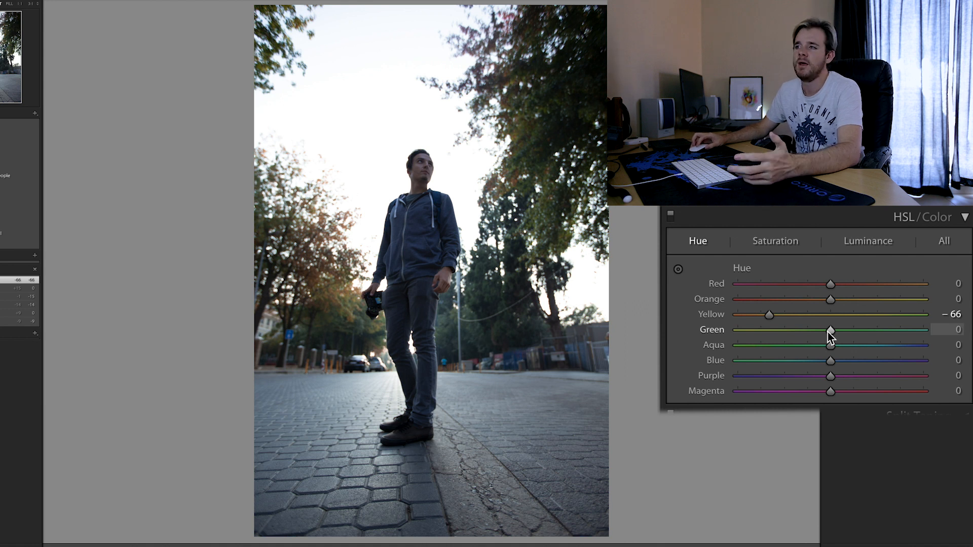
Try the green hue at +100, and settle it at −76.
{"action": "left_click_drag", "start_coordinate": [828, 333], "coordinate": [949, 339]}
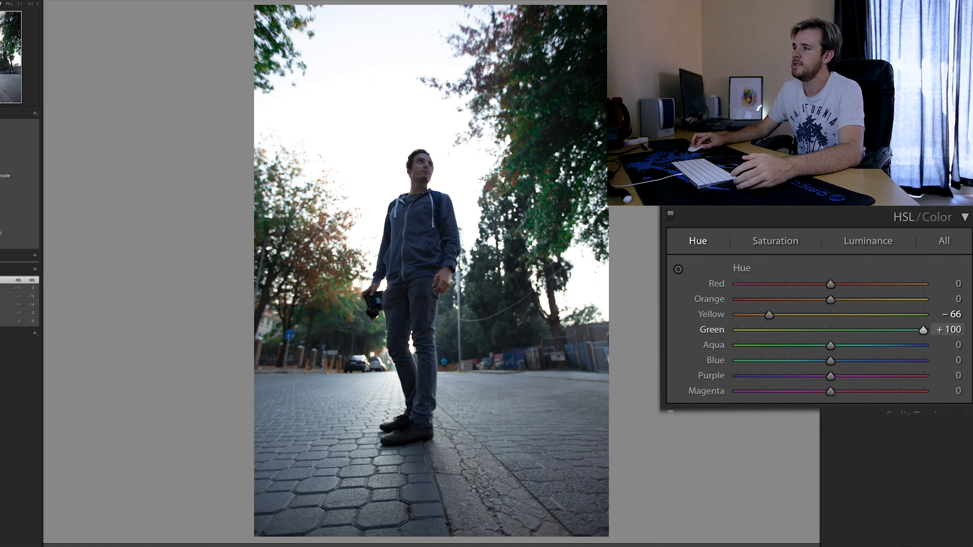
{"action": "mouse_move", "coordinate": [923, 331]}
{"action": "left_mouse_down"}
{"action": "mouse_move", "coordinate": [738, 331]}
{"action": "mouse_move", "coordinate": [923, 330]}
{"action": "left_mouse_up"}
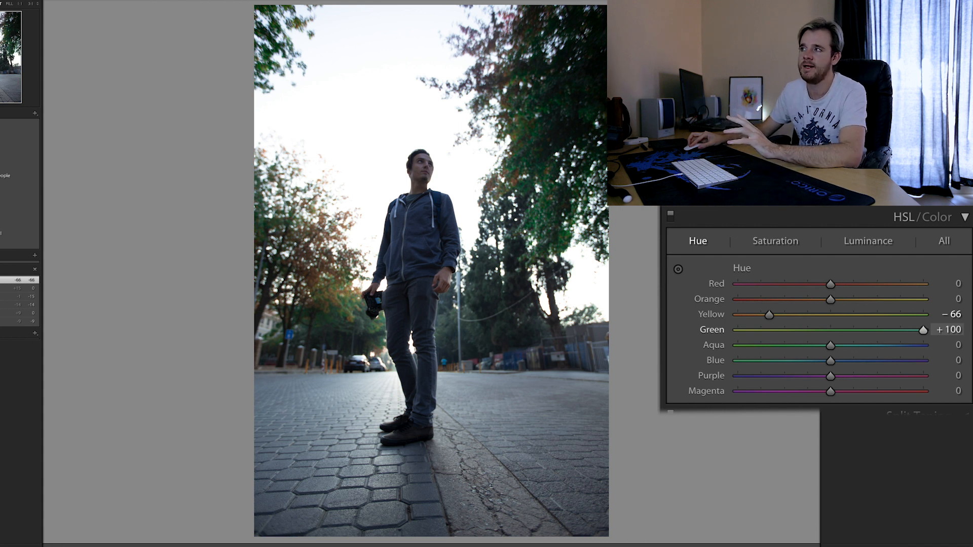
{"action": "left_click_drag", "start_coordinate": [924, 330], "coordinate": [749, 390]}
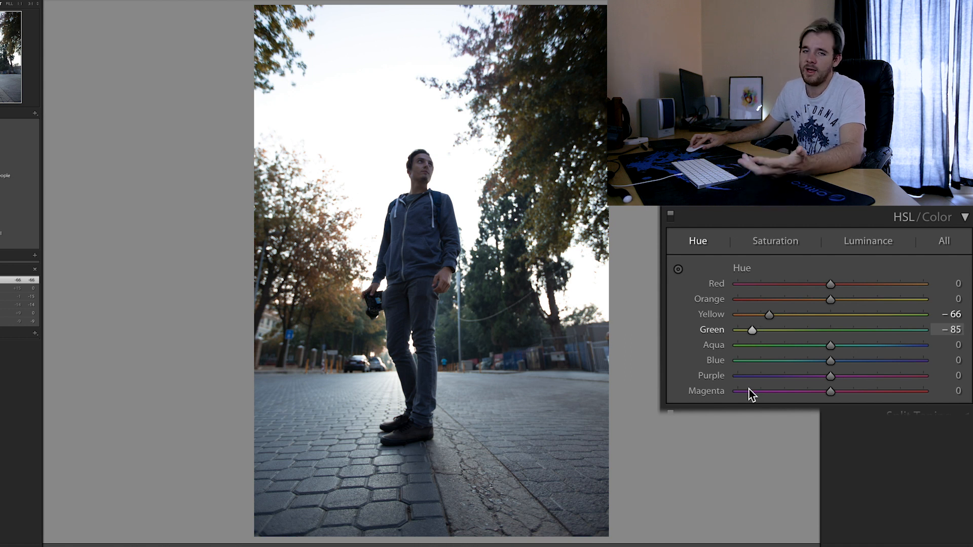
{"action": "mouse_move", "coordinate": [749, 389]}
{"action": "left_mouse_down"}
{"action": "mouse_move", "coordinate": [771, 388]}
{"action": "mouse_move", "coordinate": [747, 388]}
{"action": "mouse_move", "coordinate": [761, 388]}
{"action": "mouse_move", "coordinate": [756, 394]}
{"action": "left_mouse_up"}
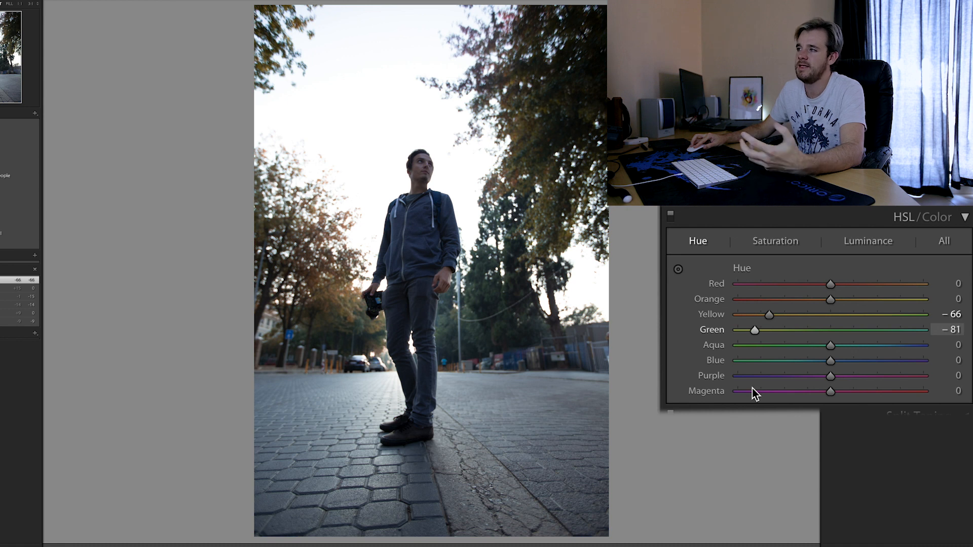
{"action": "mouse_move", "coordinate": [752, 388]}
{"action": "left_mouse_down"}
{"action": "mouse_move", "coordinate": [744, 390]}
{"action": "mouse_move", "coordinate": [758, 389]}
{"action": "left_mouse_up"}
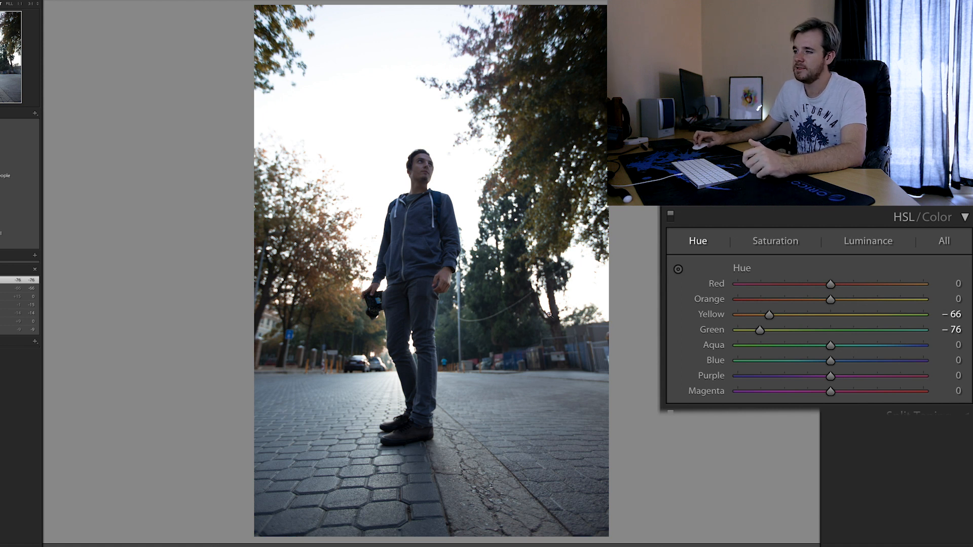
Set the aqua hue to −70 and the blue hue to −15.
{"action": "left_click", "coordinate": [482, 286]}
{"action": "left_click_drag", "start_coordinate": [560, 303], "coordinate": [458, 286]}
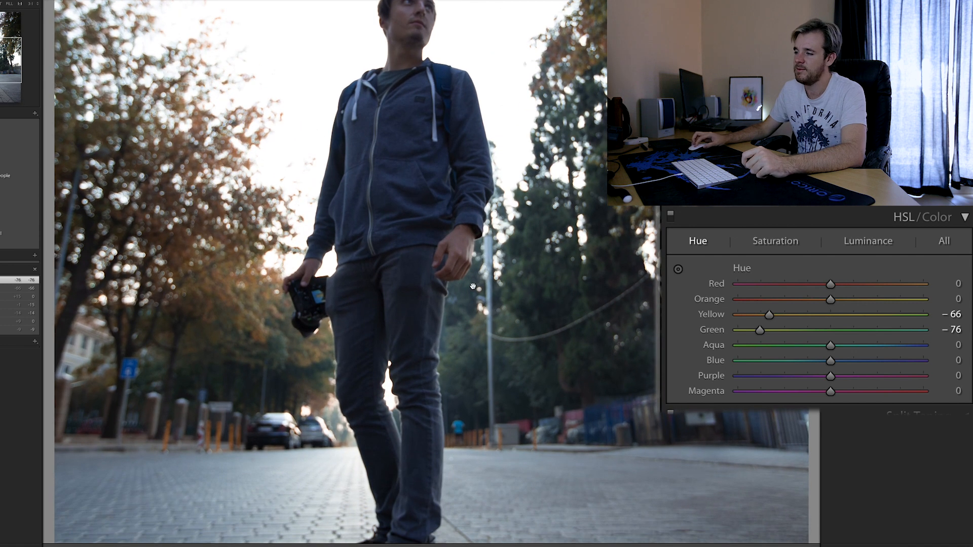
{"action": "left_click", "coordinate": [557, 276]}
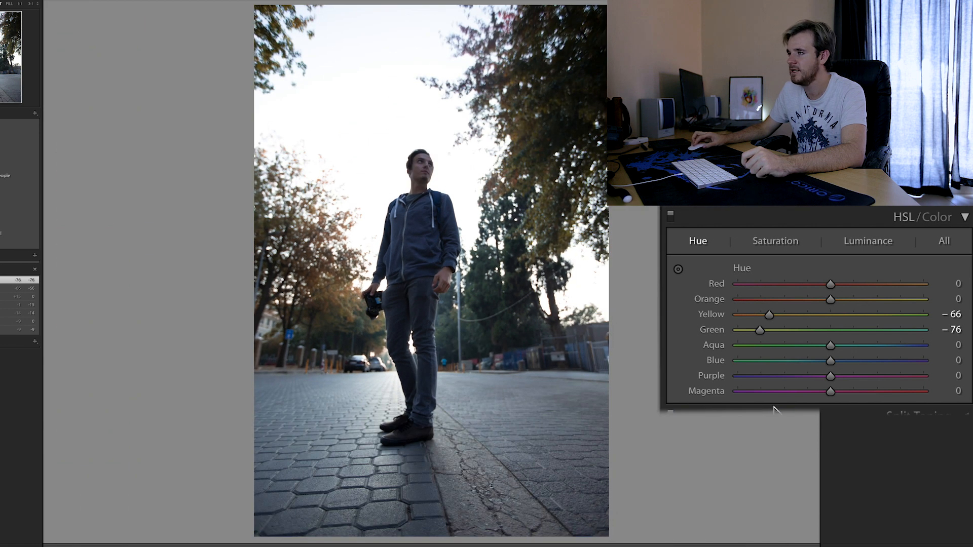
{"action": "left_click_drag", "start_coordinate": [831, 347], "coordinate": [760, 349]}
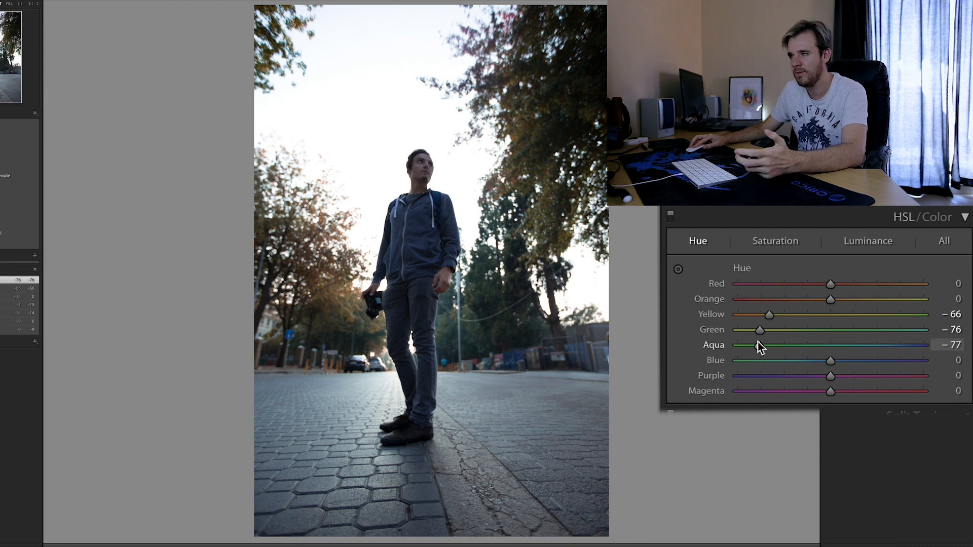
{"action": "left_click_drag", "start_coordinate": [760, 346], "coordinate": [766, 346]}
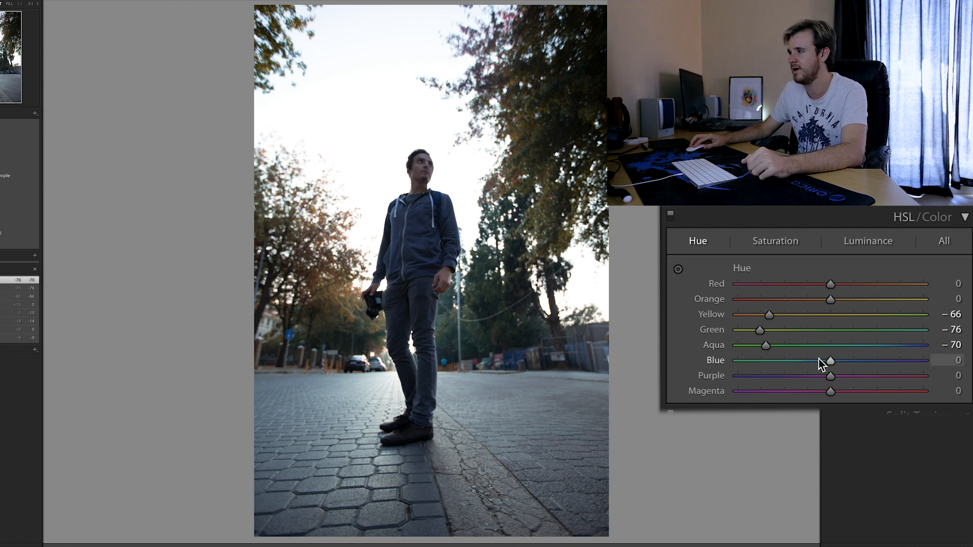
{"action": "left_click_drag", "start_coordinate": [831, 362], "coordinate": [860, 361]}
{"action": "double_click", "coordinate": [806, 361]}
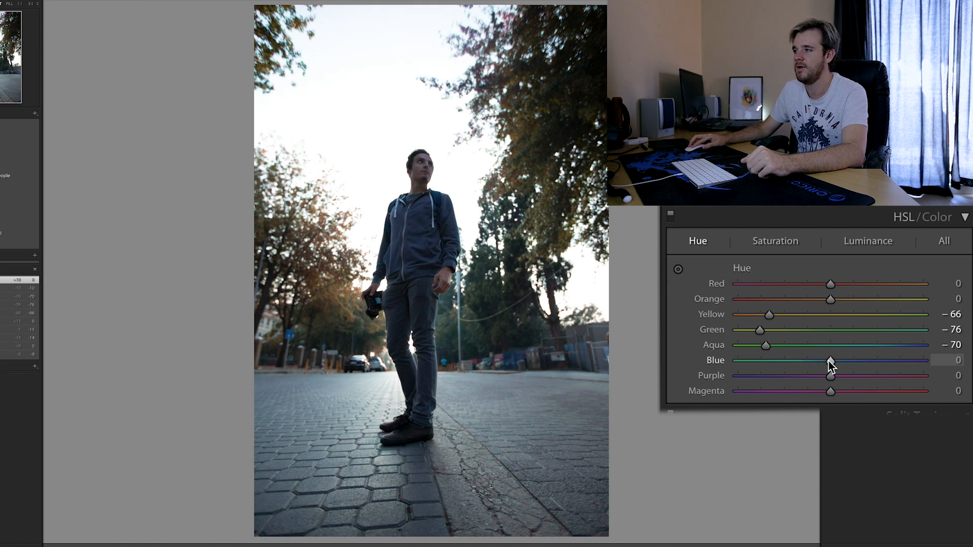
{"action": "mouse_move", "coordinate": [831, 361]}
{"action": "left_mouse_down"}
{"action": "mouse_move", "coordinate": [853, 362]}
{"action": "mouse_move", "coordinate": [823, 361]}
{"action": "left_mouse_up"}
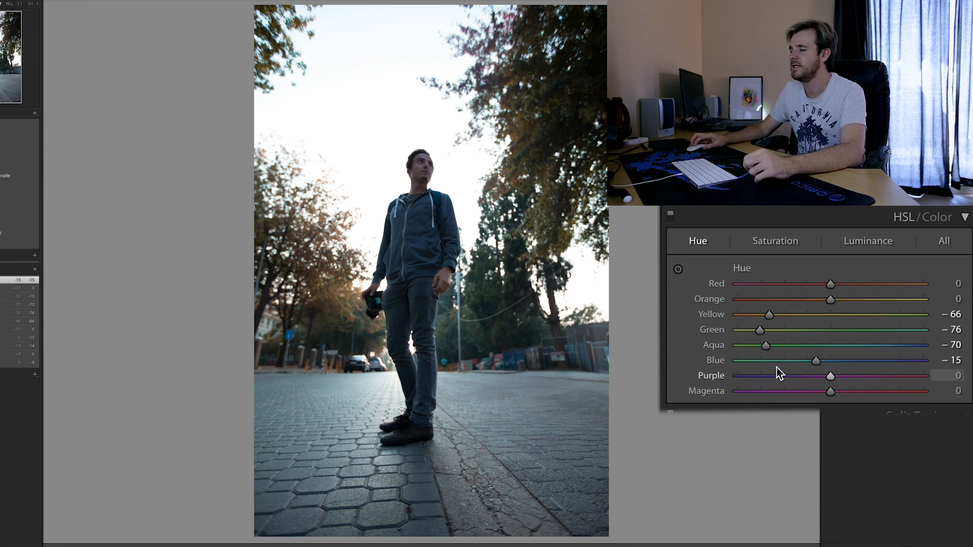
Set the HSL saturation to +29 for yellow, +16 for green, −27 for aqua and +2 for blue.
{"action": "left_click", "coordinate": [759, 243]}
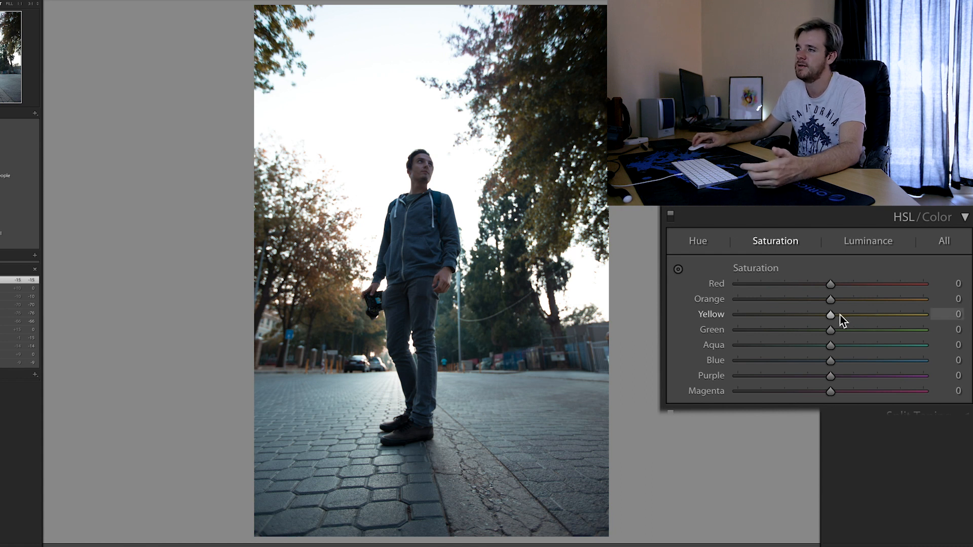
{"action": "left_click_drag", "start_coordinate": [832, 316], "coordinate": [851, 329]}
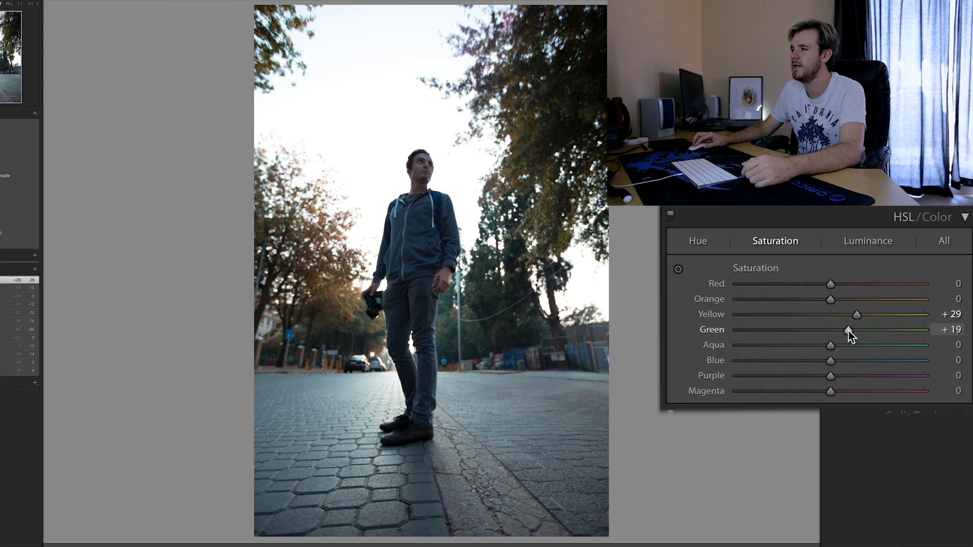
{"action": "left_click_drag", "start_coordinate": [843, 330], "coordinate": [846, 331]}
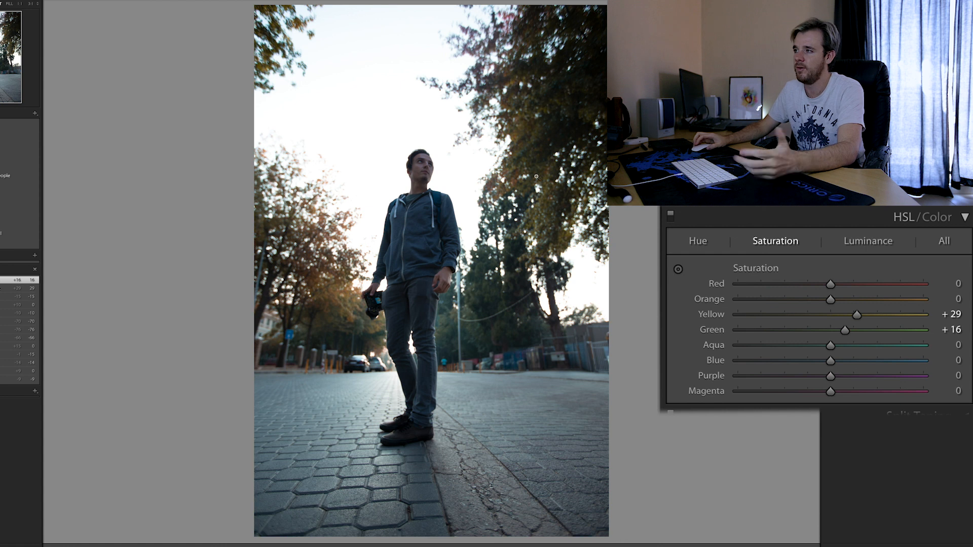
{"action": "left_click_drag", "start_coordinate": [835, 351], "coordinate": [810, 353]}
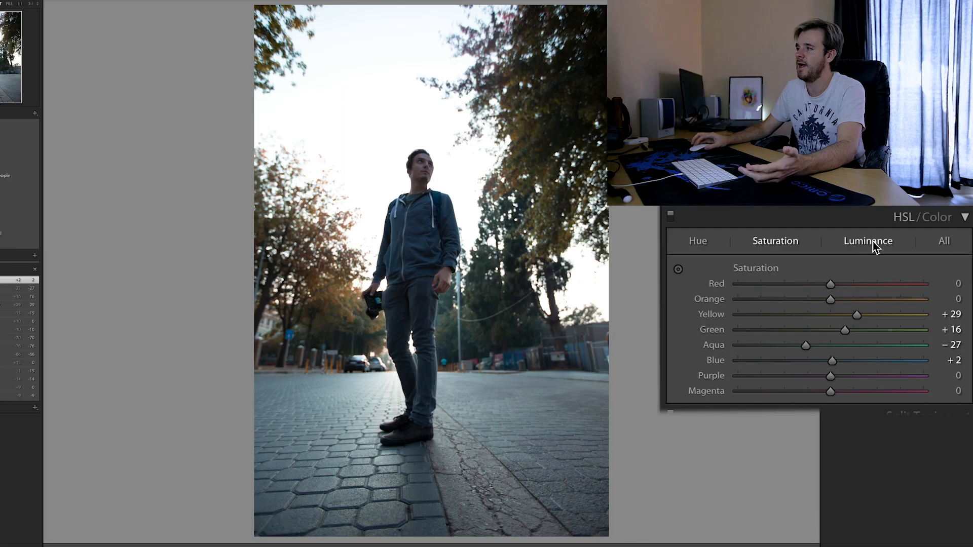
Set the yellow luminance to −9 after trying both extremes, and raise the green luminance.
{"action": "left_click", "coordinate": [875, 244]}
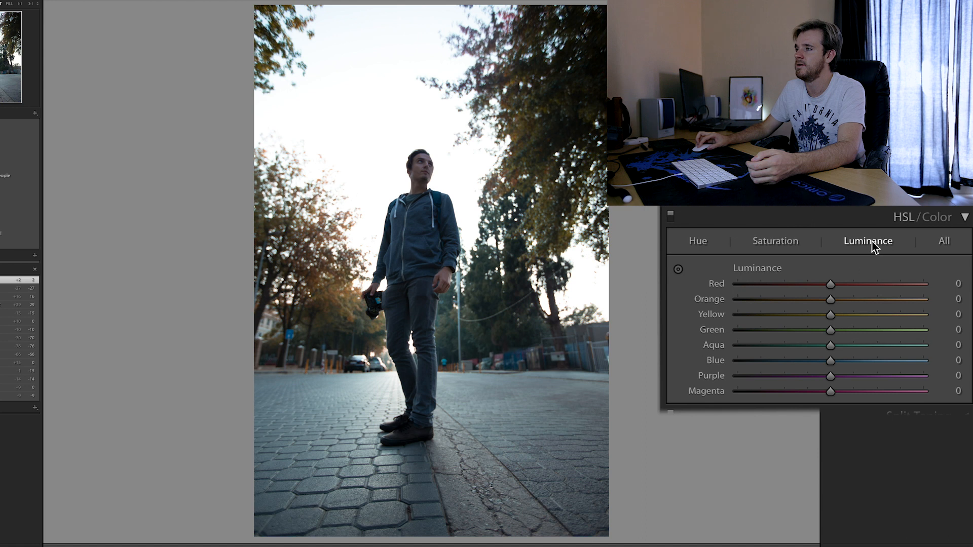
{"action": "left_click_drag", "start_coordinate": [801, 285], "coordinate": [782, 280]}
{"action": "double_click", "coordinate": [782, 281]}
{"action": "left_click_drag", "start_coordinate": [835, 316], "coordinate": [734, 315]}
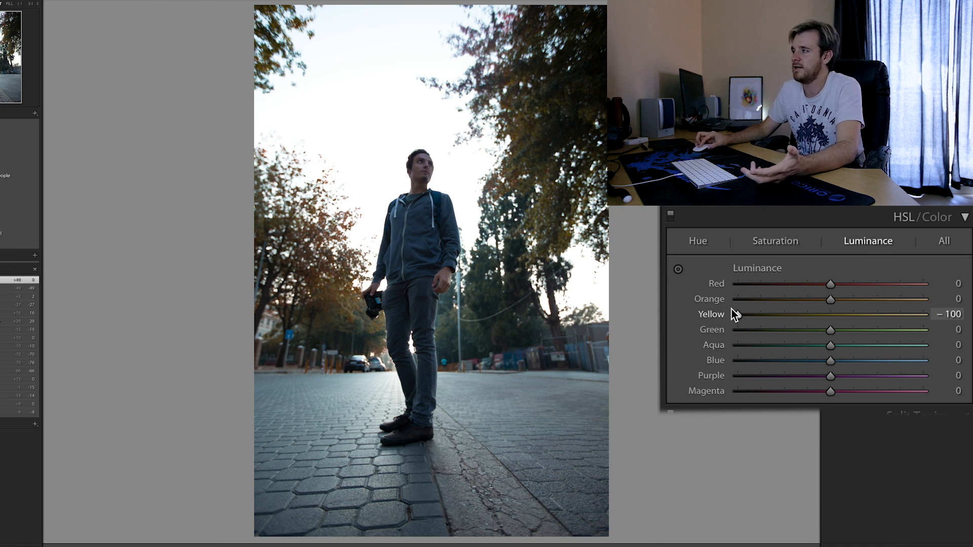
{"action": "left_click_drag", "start_coordinate": [733, 312], "coordinate": [924, 315]}
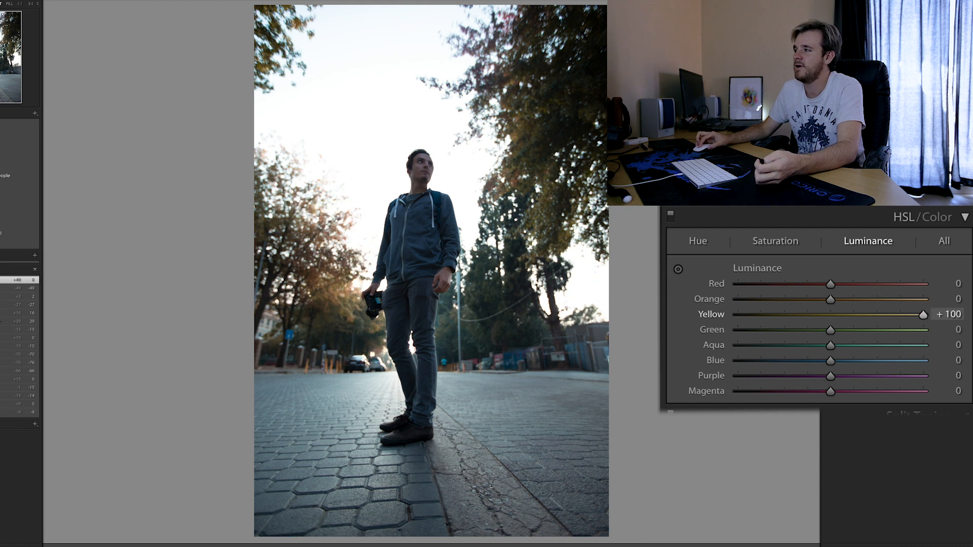
{"action": "left_click_drag", "start_coordinate": [923, 315], "coordinate": [871, 331]}
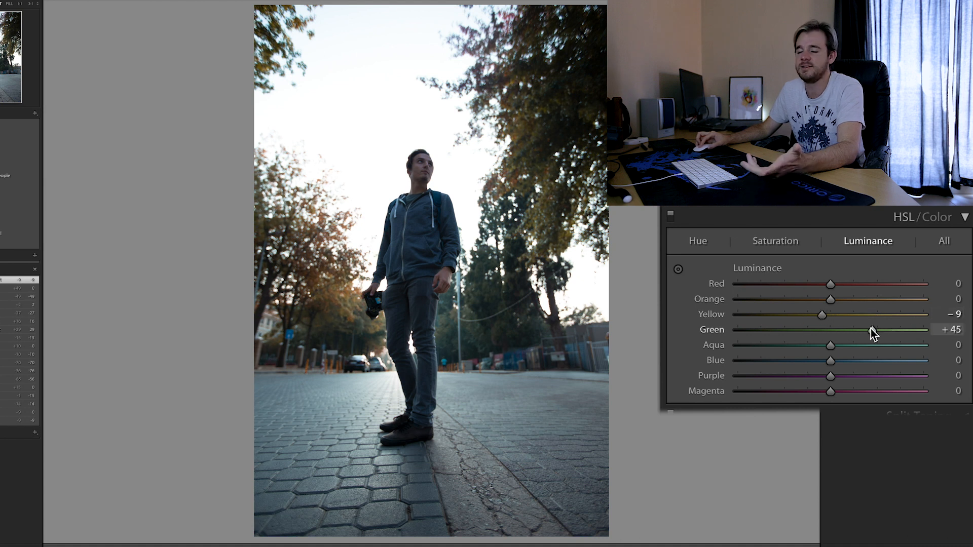
{"action": "left_click_drag", "start_coordinate": [850, 330], "coordinate": [860, 348]}
{"action": "double_click", "coordinate": [861, 345]}
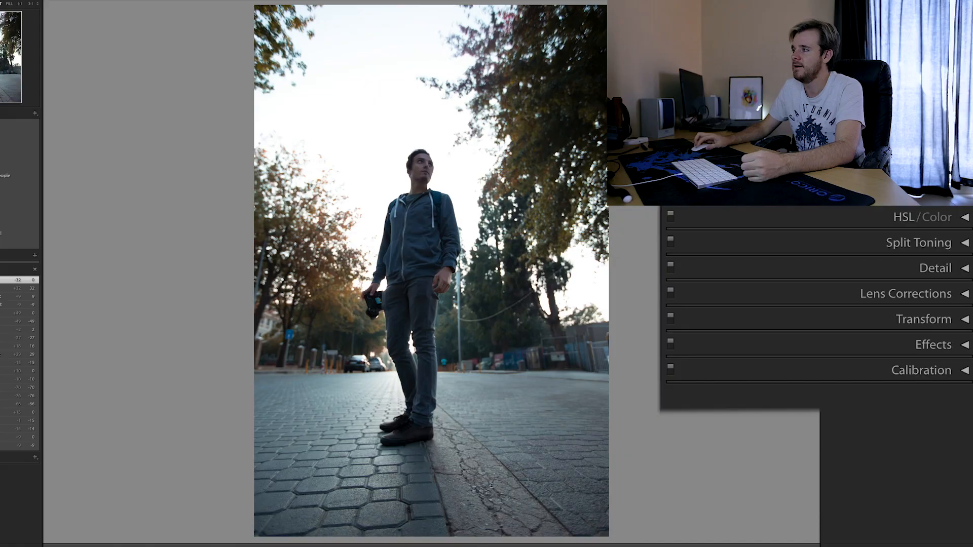
Warm the photo's white balance by setting the temperature to 5 587.
{"action": "scroll", "coordinate": [912, 248], "scroll_direction": "up", "scroll_amount": 5}
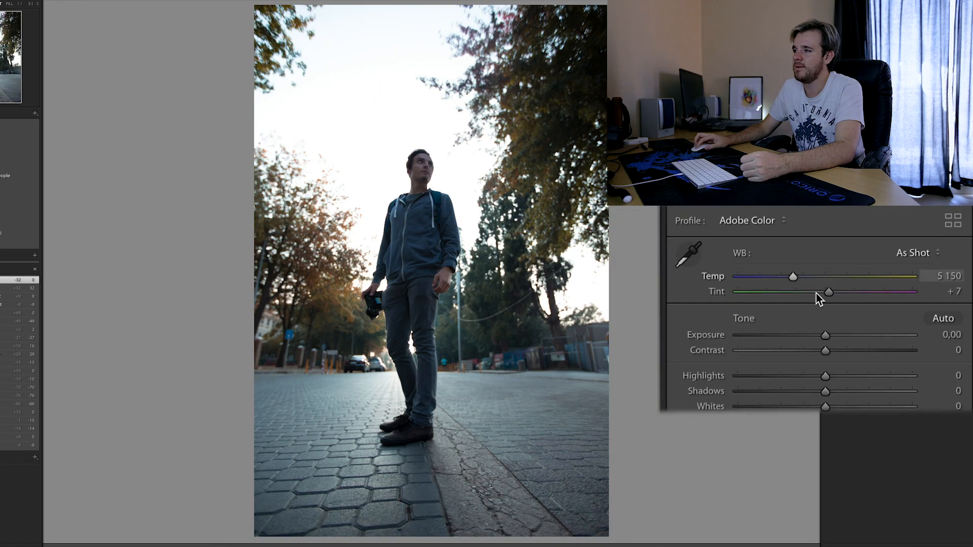
{"action": "left_click_drag", "start_coordinate": [793, 278], "coordinate": [802, 278]}
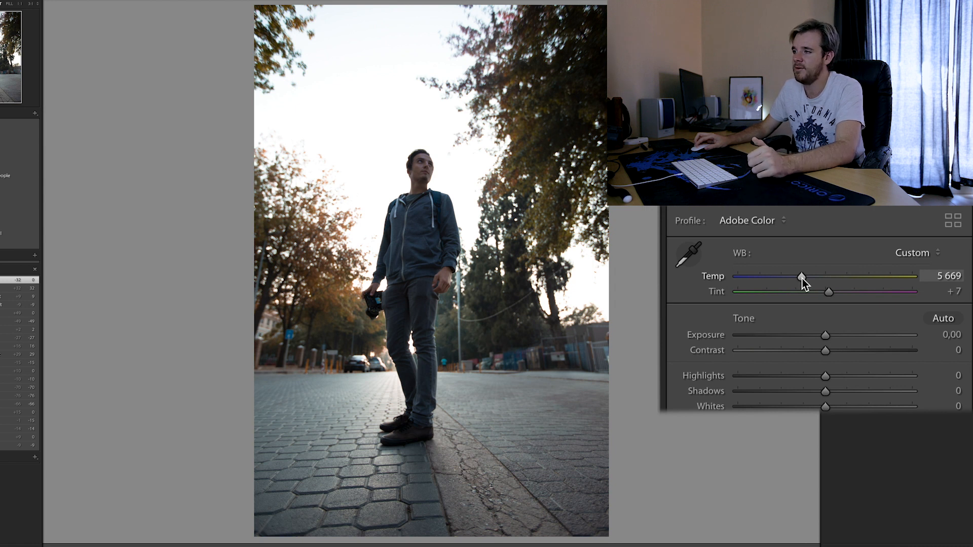
{"action": "left_click_drag", "start_coordinate": [802, 278], "coordinate": [801, 278]}
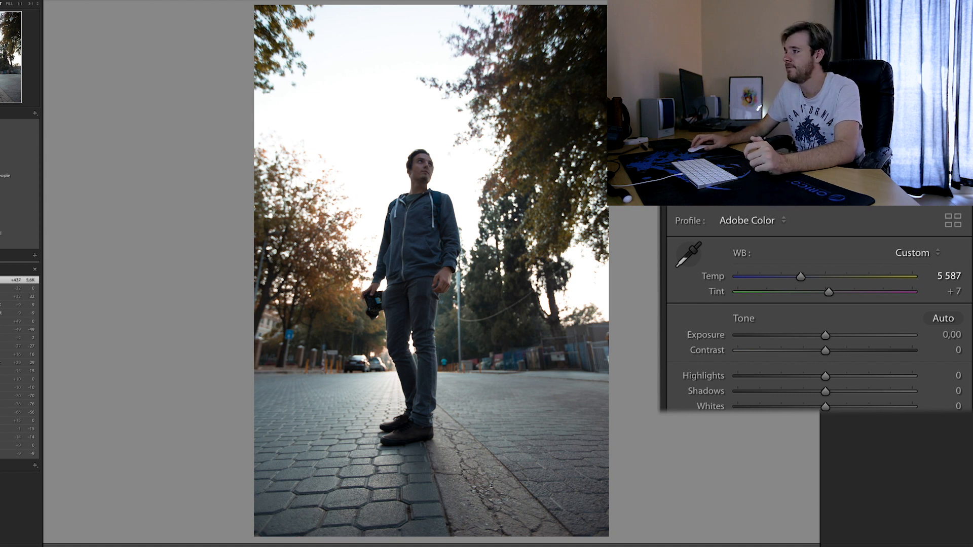
Set contrast to +15, highlights to −100, shadows to +11, blacks to −17, clarity to +13 and vibrance to +17.
{"action": "left_click_drag", "start_coordinate": [901, 184], "coordinate": [837, 196]}
{"action": "mouse_move", "coordinate": [900, 204]}
{"action": "left_mouse_down"}
{"action": "mouse_move", "coordinate": [879, 205]}
{"action": "mouse_move", "coordinate": [906, 205]}
{"action": "mouse_move", "coordinate": [890, 219]}
{"action": "mouse_move", "coordinate": [907, 240]}
{"action": "mouse_move", "coordinate": [893, 219]}
{"action": "left_mouse_up"}
{"action": "left_click_drag", "start_coordinate": [901, 254], "coordinate": [908, 254]}
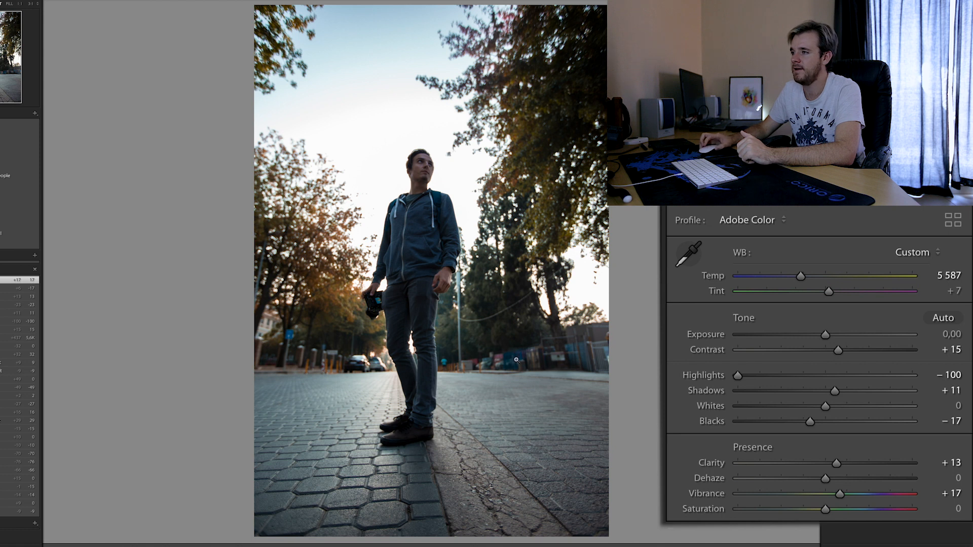
{"action": "left_click", "coordinate": [418, 338]}
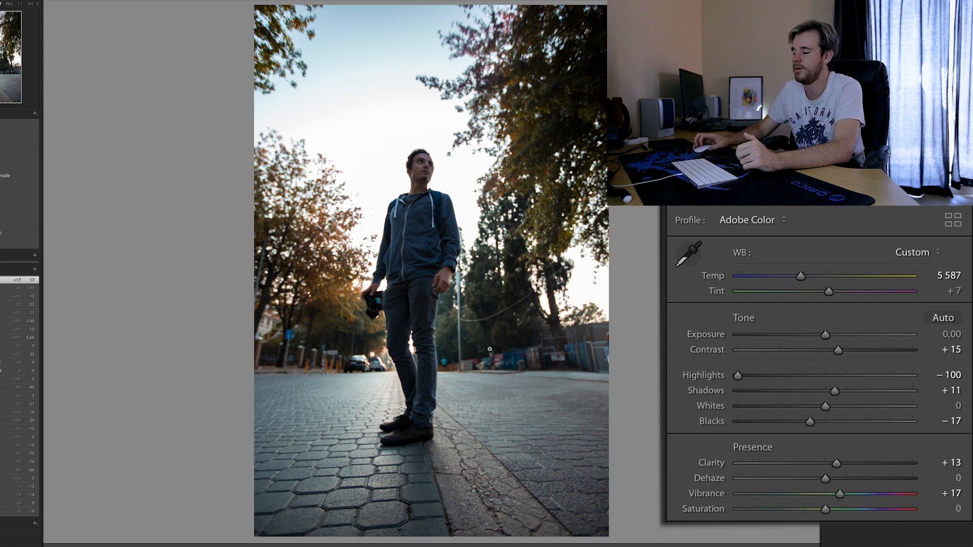
{"action": "left_click", "coordinate": [395, 380]}
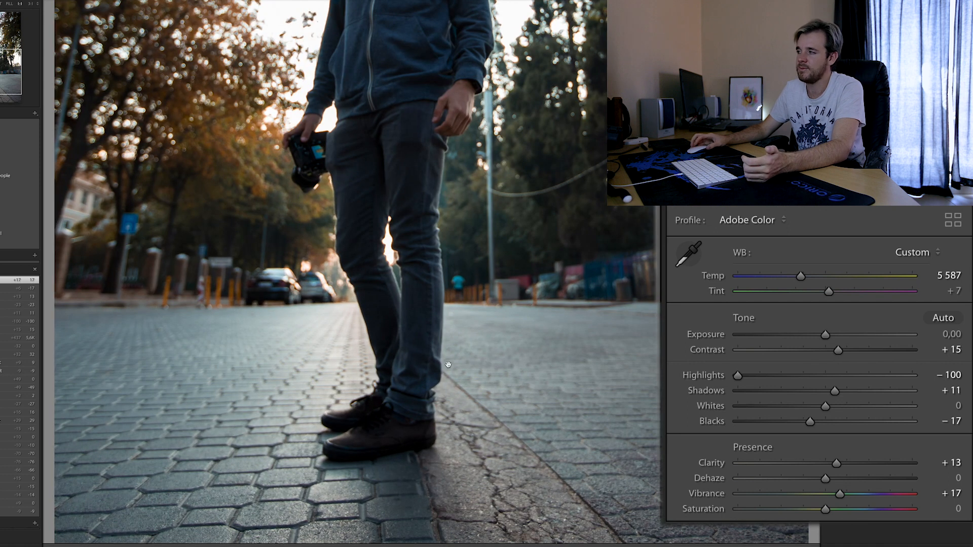
{"action": "left_click", "coordinate": [379, 421]}
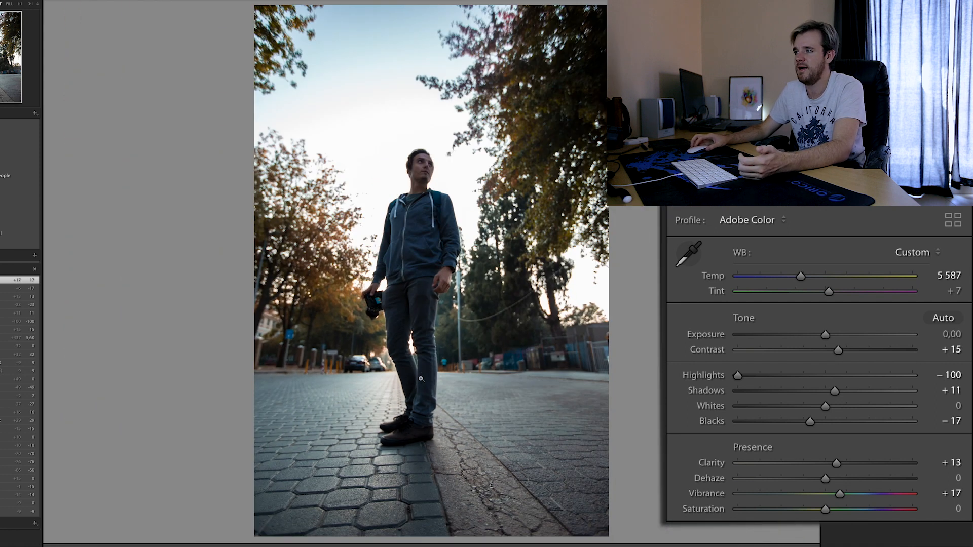